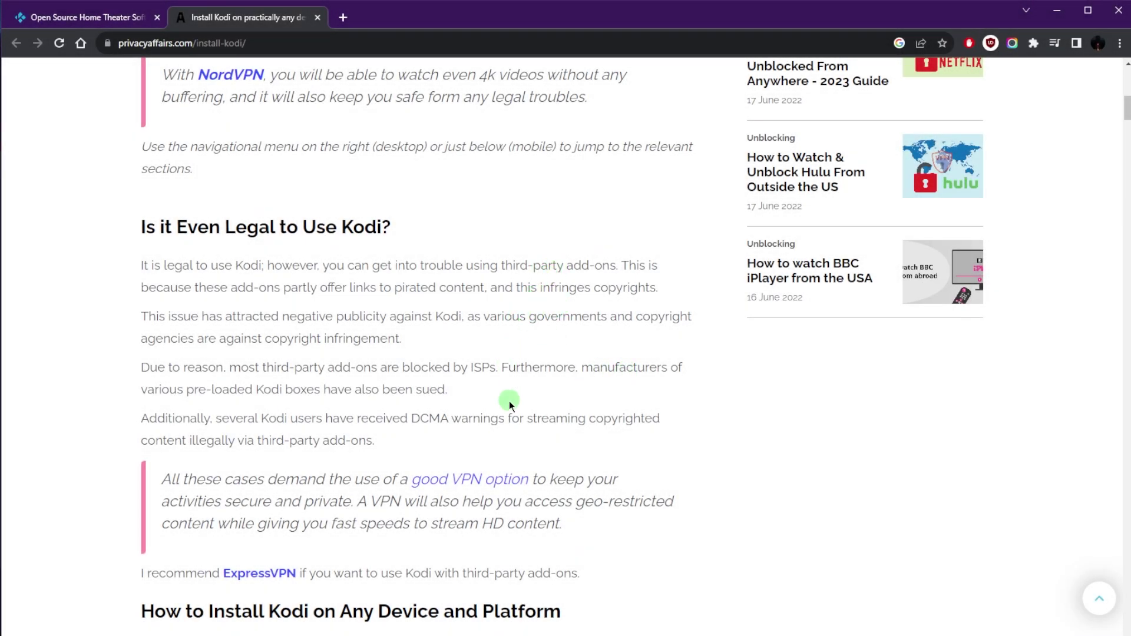
- Review the Kodi installation guide's sections on legality, recommended VPNs and installing on Android and Fire TV devices
scroll(512, 409, "down", 2)
scroll(519, 417, "down", 5)
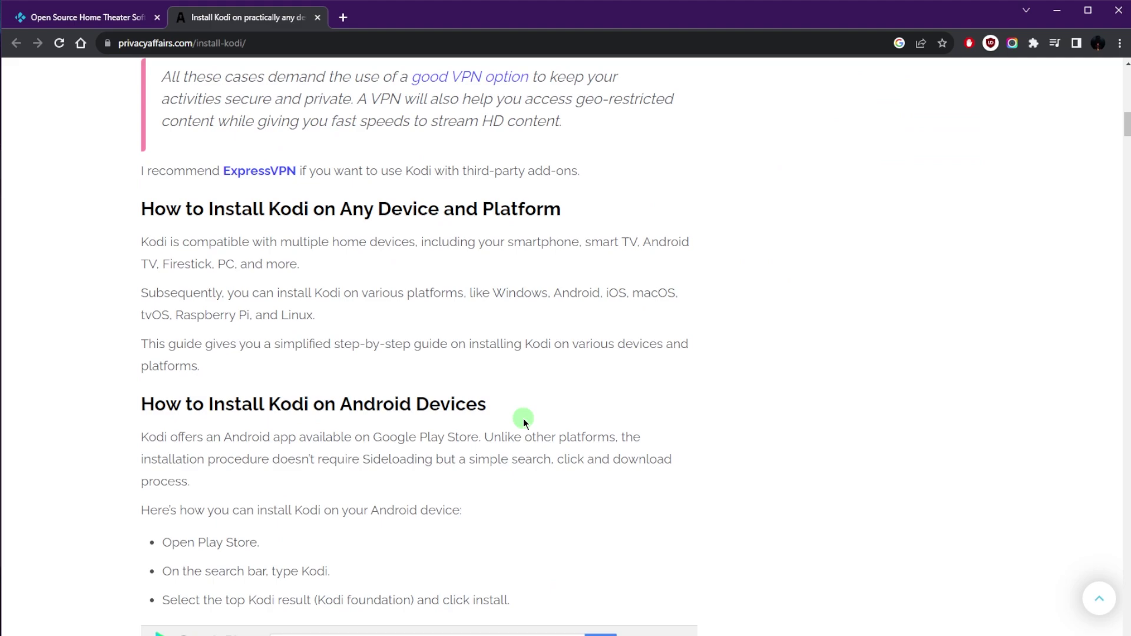
scroll(523, 418, "down", 18)
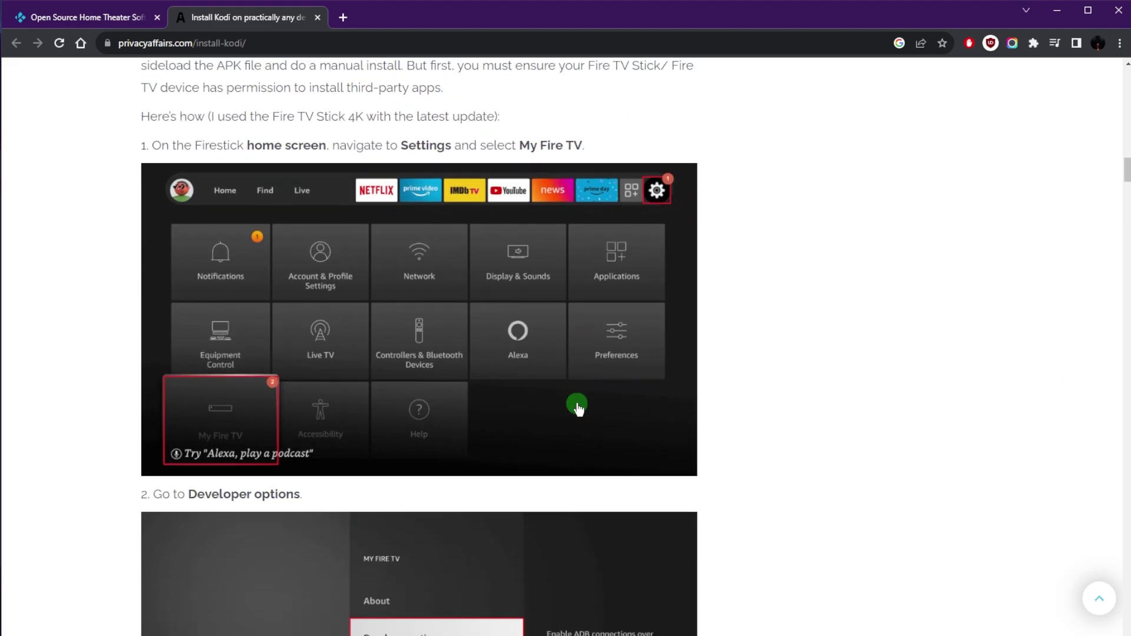
scroll(563, 422, "up", 6)
scroll(559, 425, "up", 6)
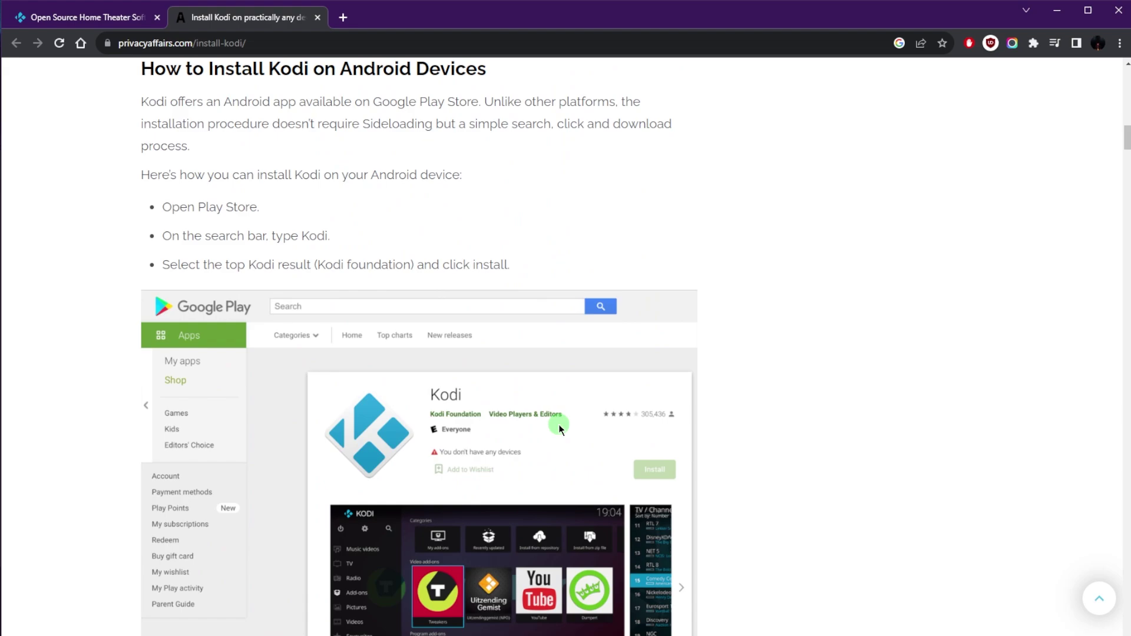
scroll(558, 424, "up", 10)
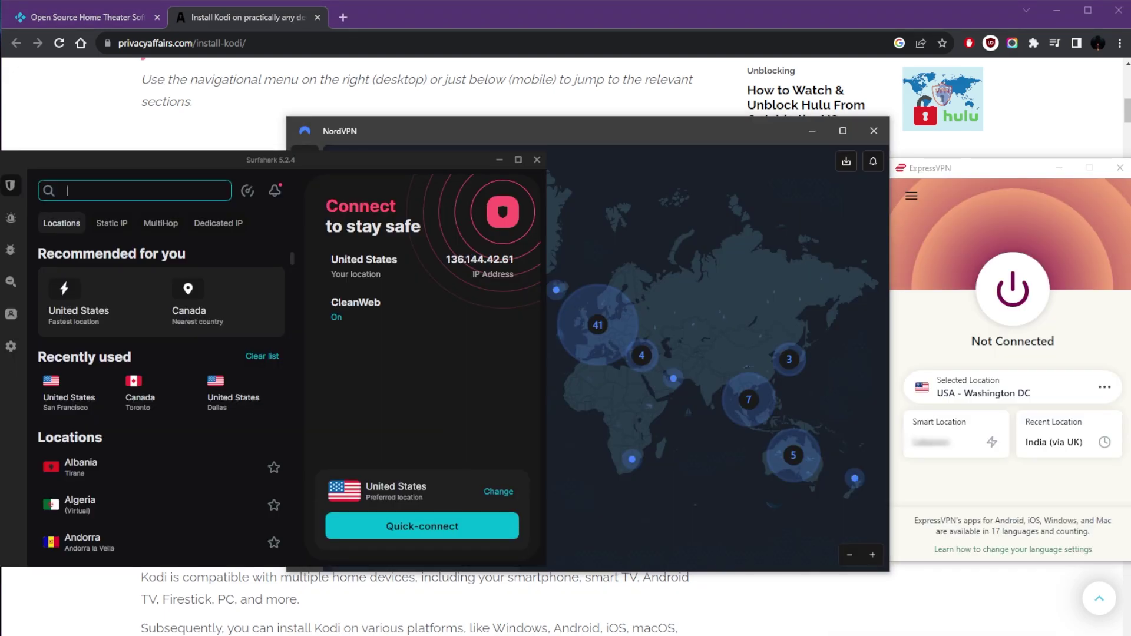
left_click(706, 268)
left_click(897, 245)
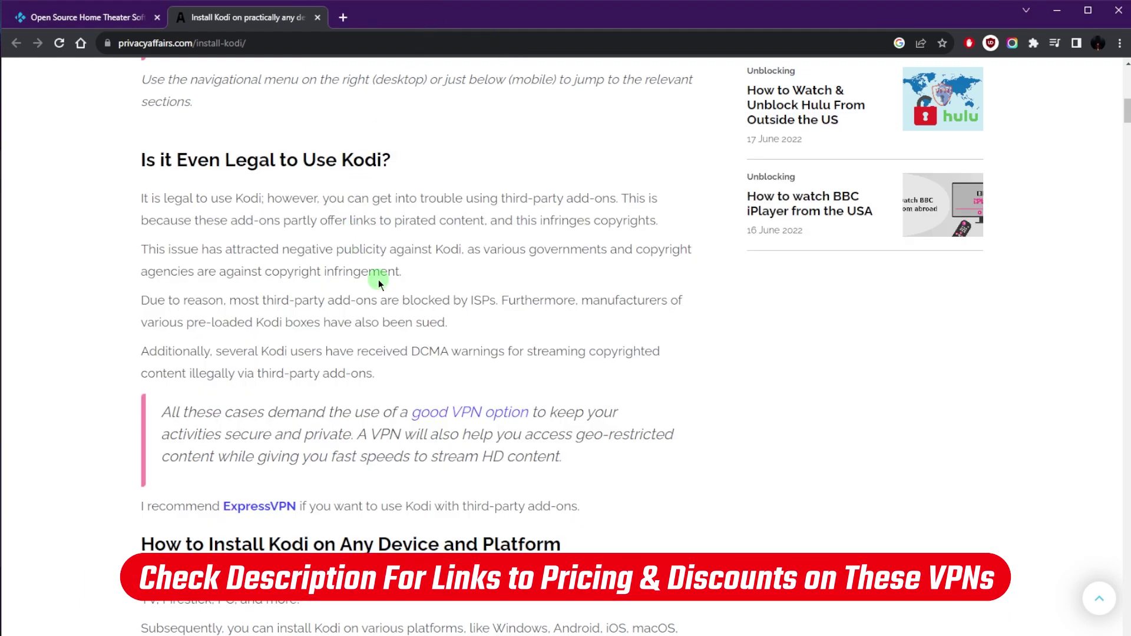
scroll(379, 283, "down", 2)
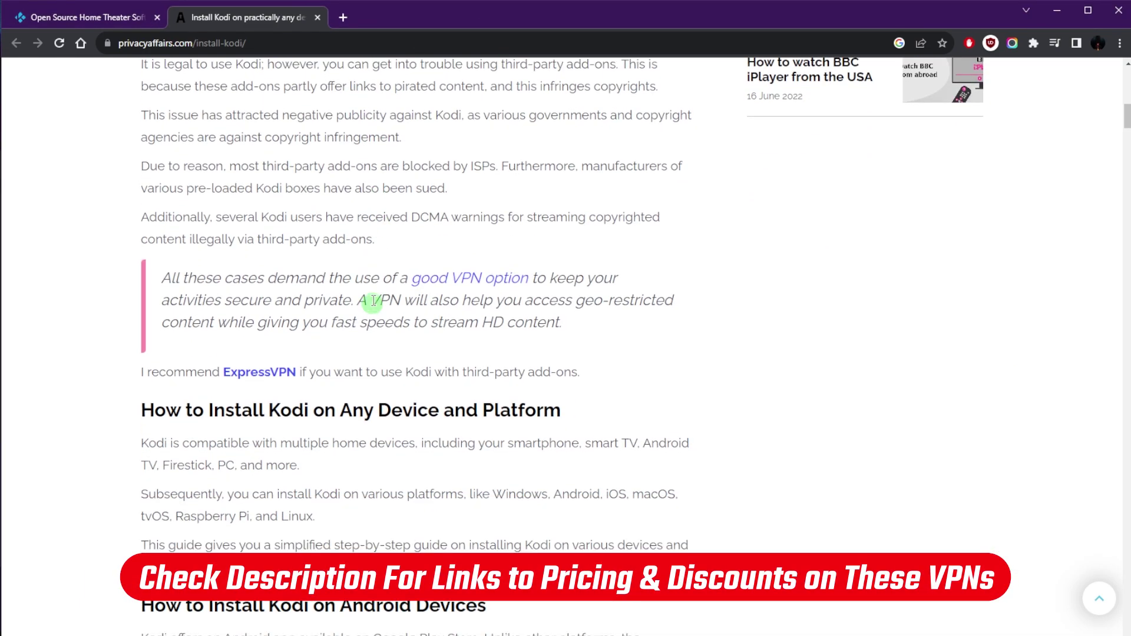
scroll(412, 319, "down", 3)
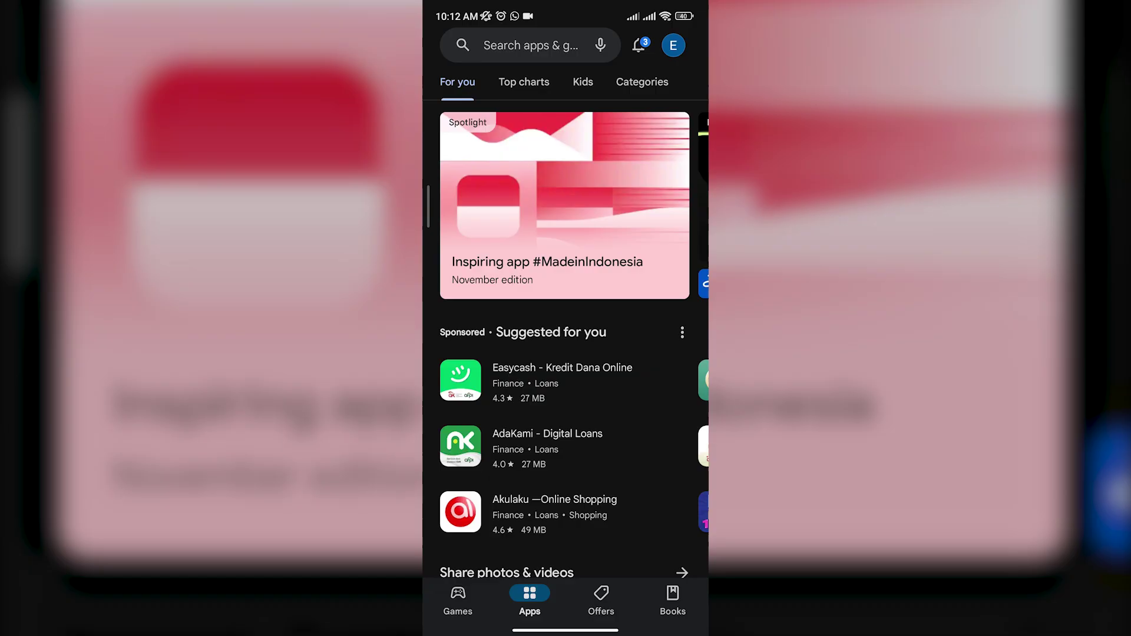
- Switch to the Play Store, search for "kodi" and install the Kodi app by Kodi Foundation
left_click(543, 43)
type("kodi")
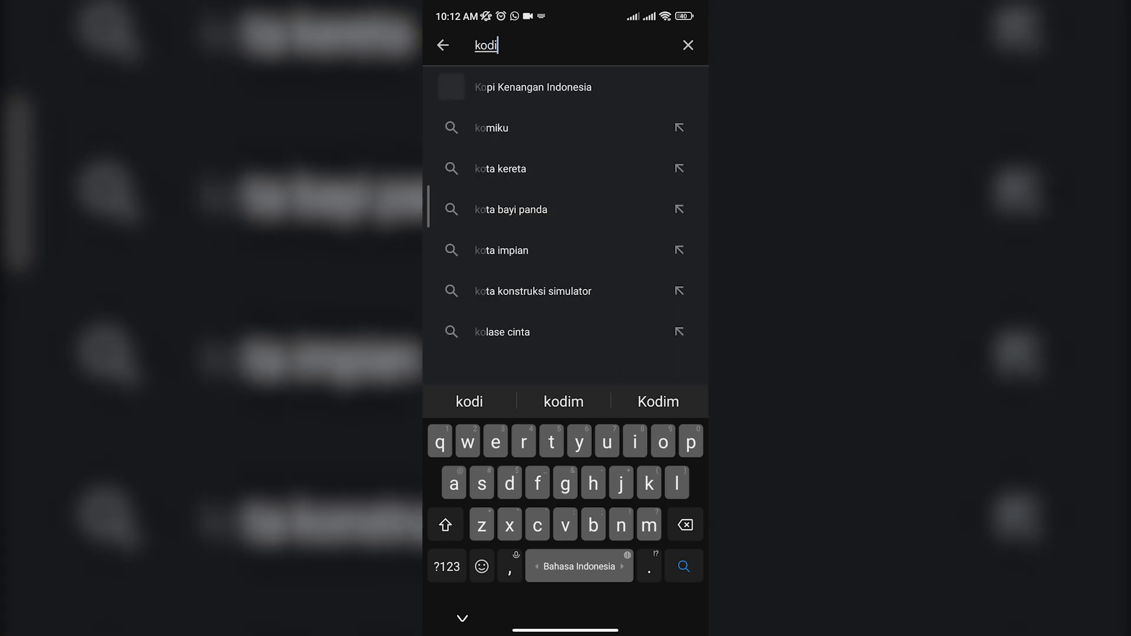
key("Return")
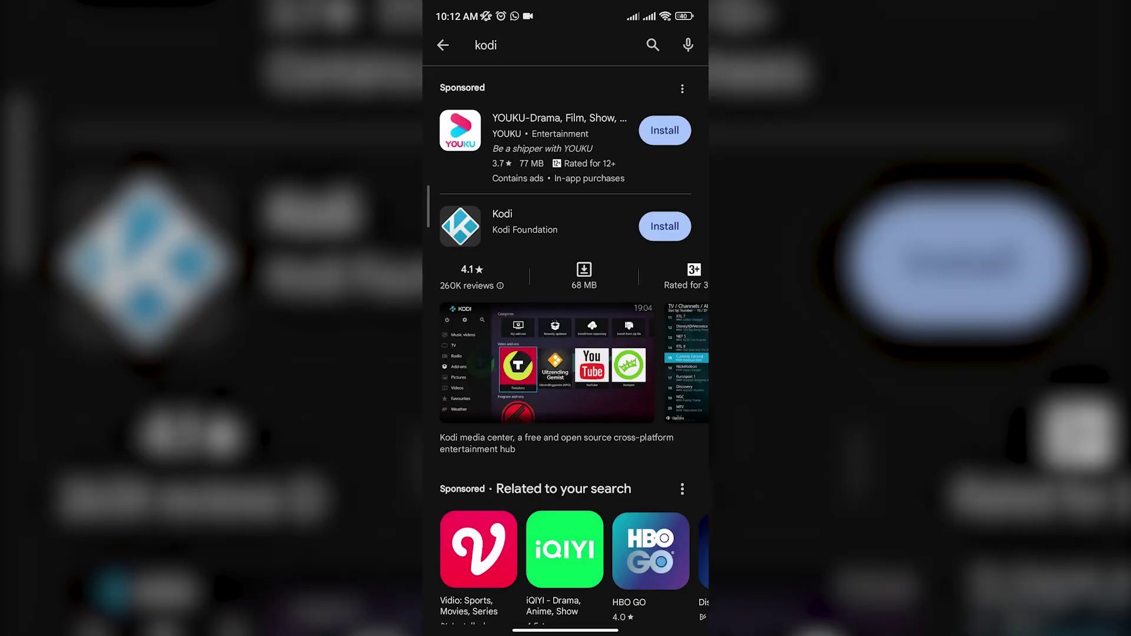
left_click(503, 221)
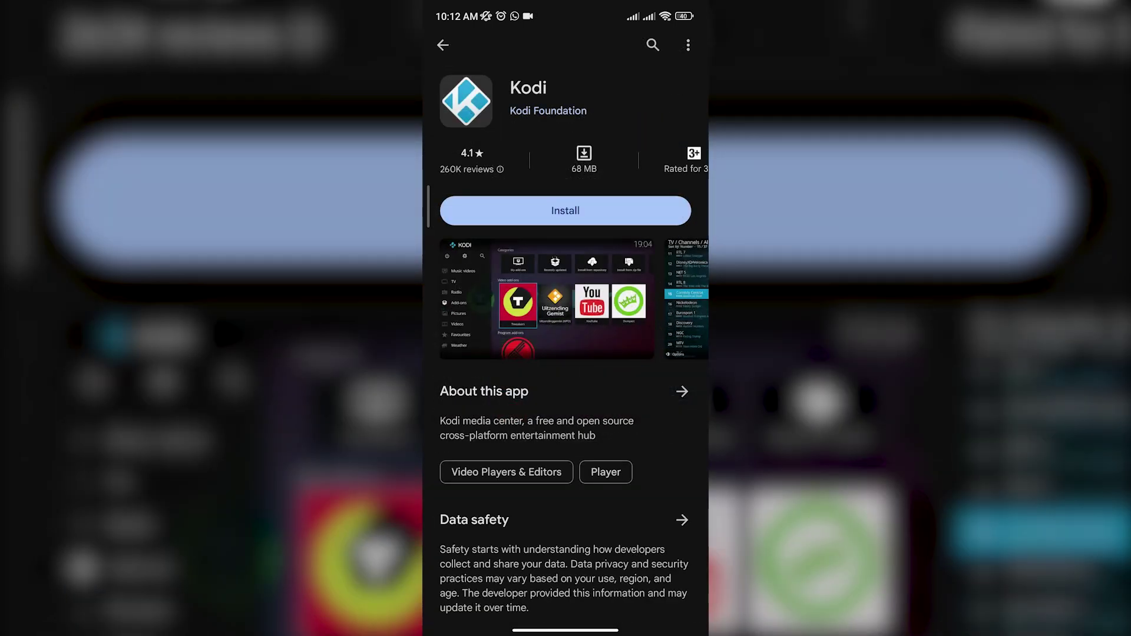
left_click(566, 209)
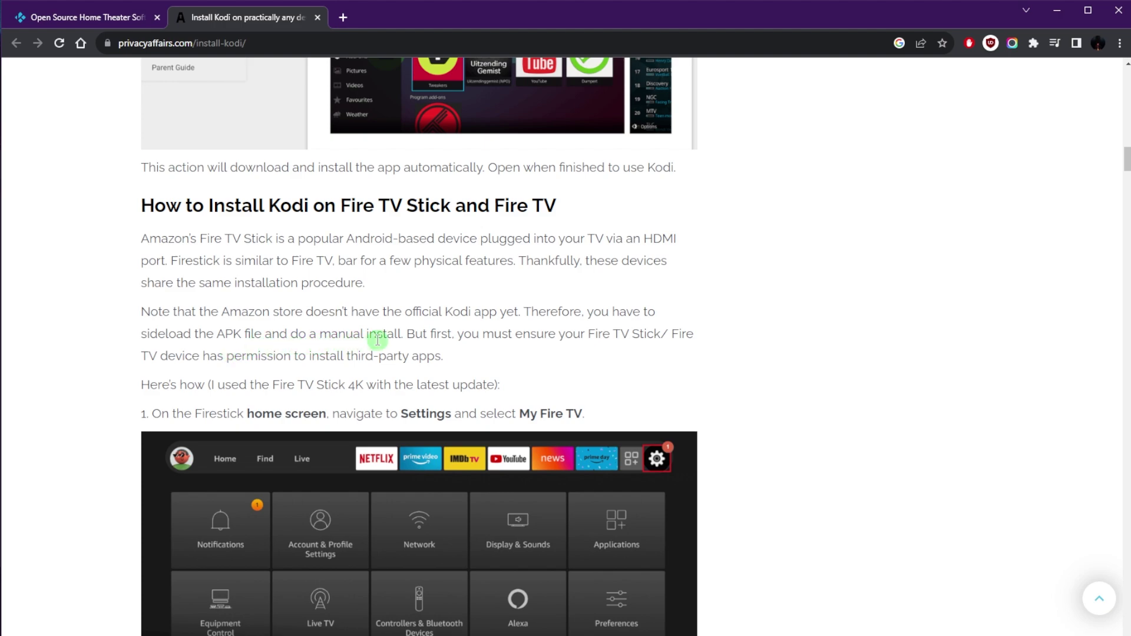
- Switch to the Fire TV home screen and open the My Fire TV settings
scroll(378, 340, "down", 2)
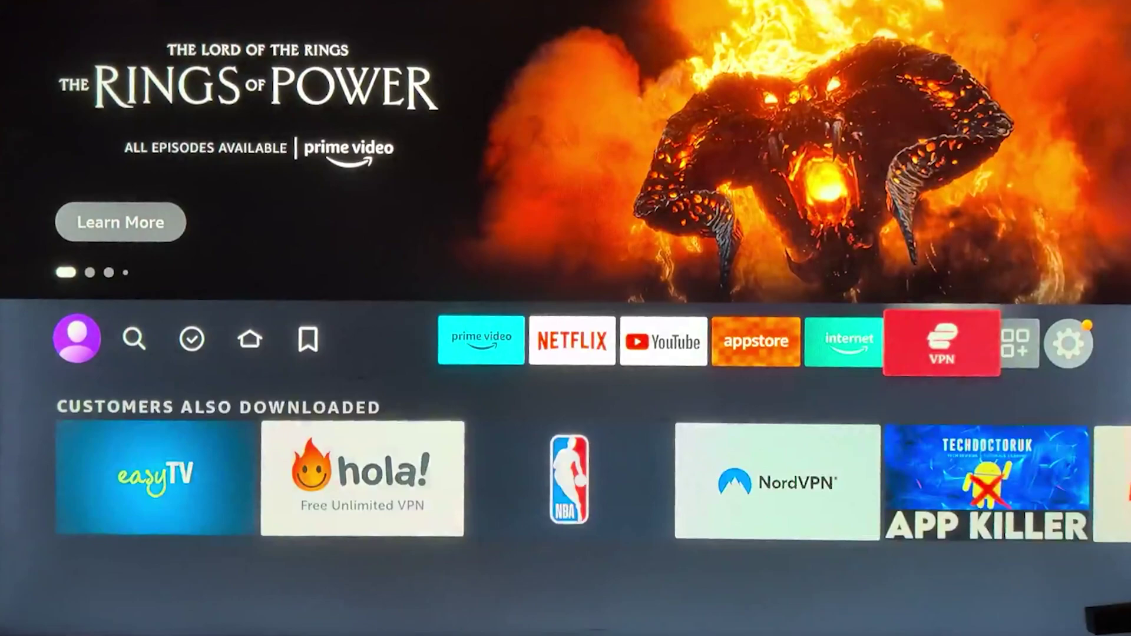
key("Down")
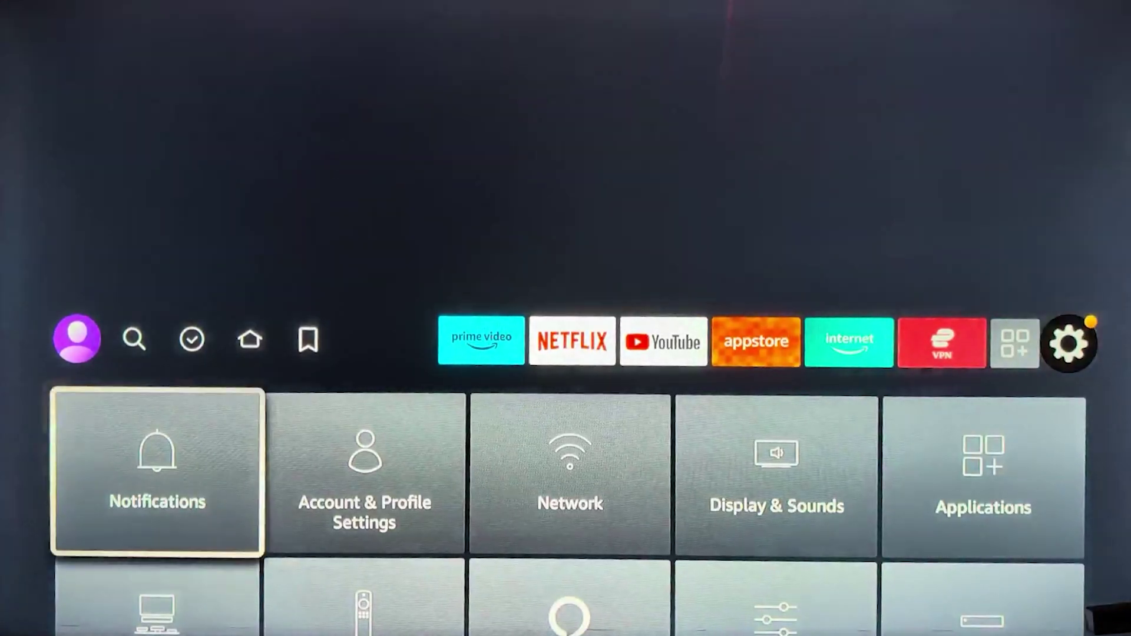
key("Down")
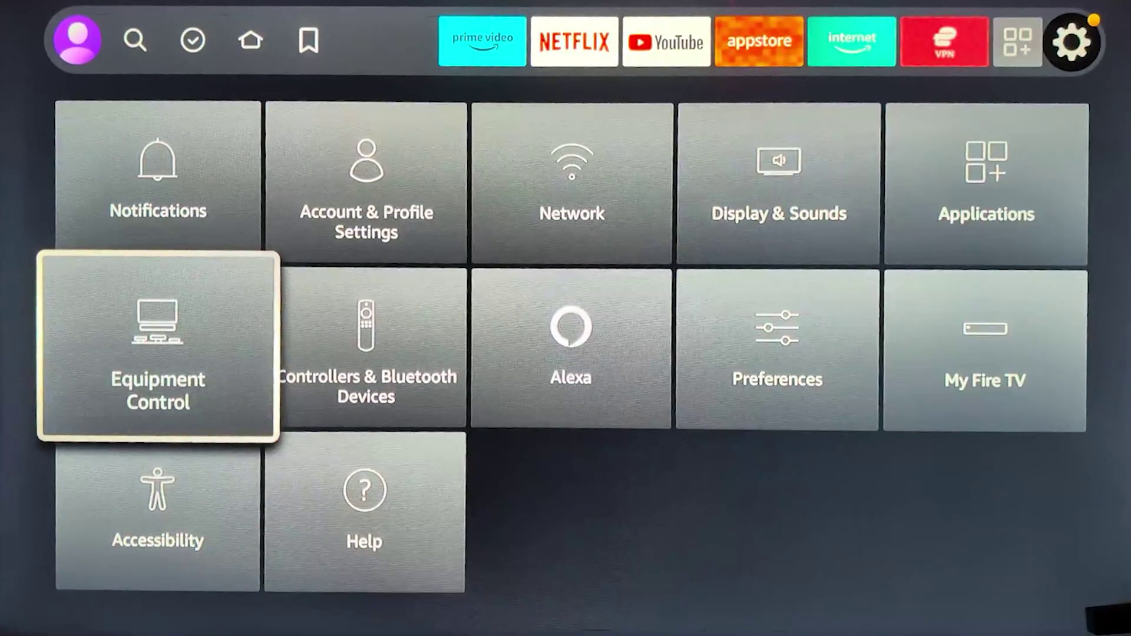
key("Right")
key("Right")
key("Right")
key("Right")
key("Return")
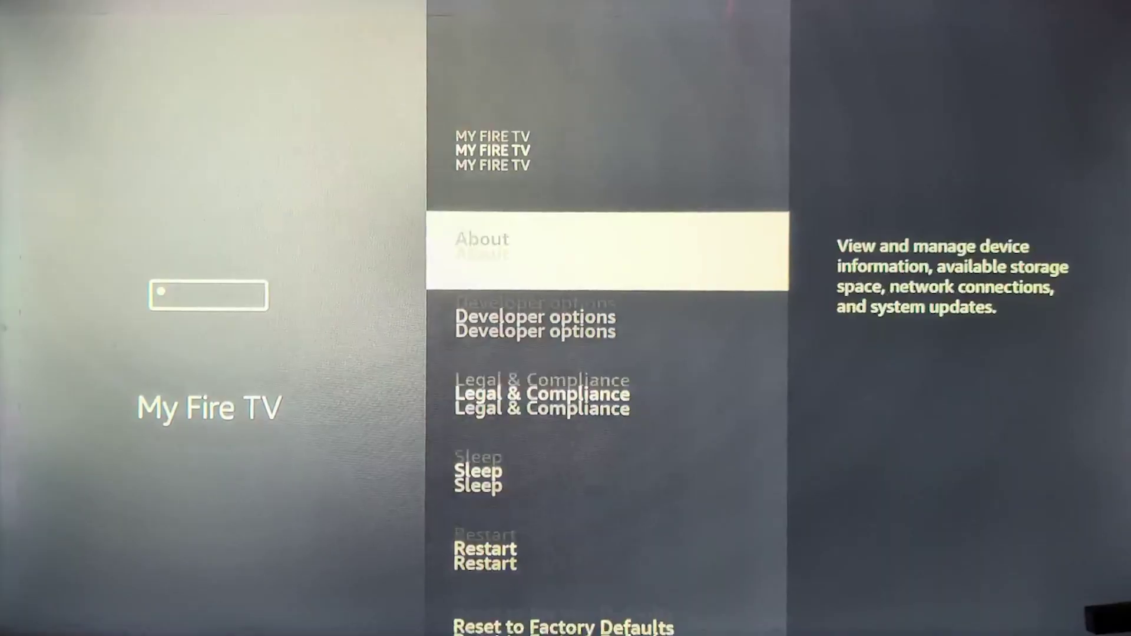
- Turn on ADB debugging in the developer options and open the Install unknown apps setting
key("Down")
key("Return")
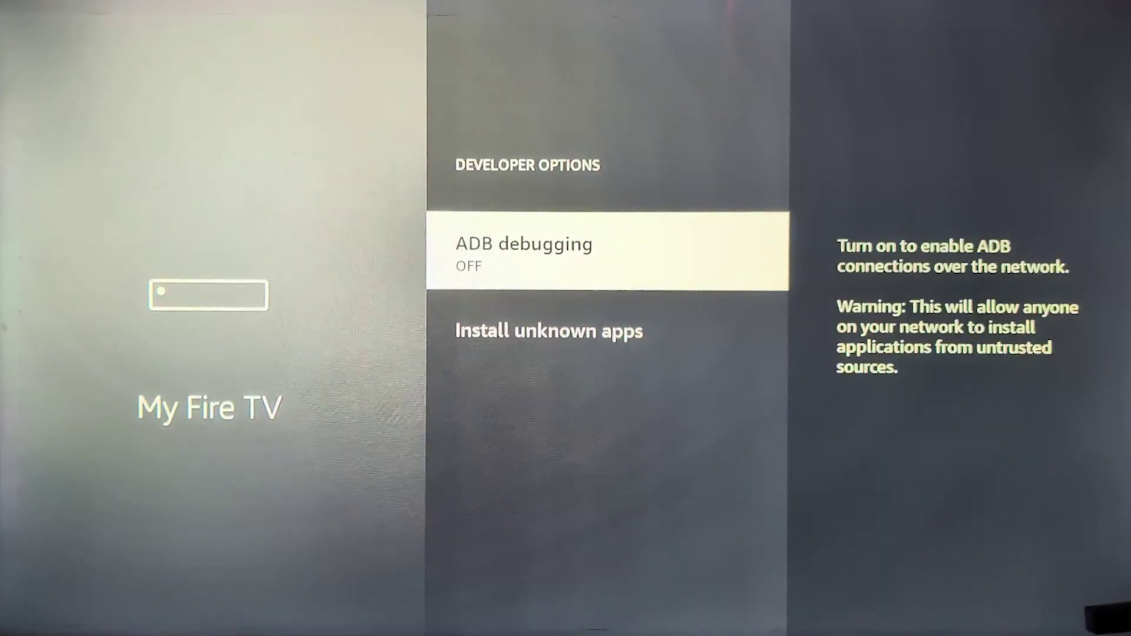
key("Return")
key("Down")
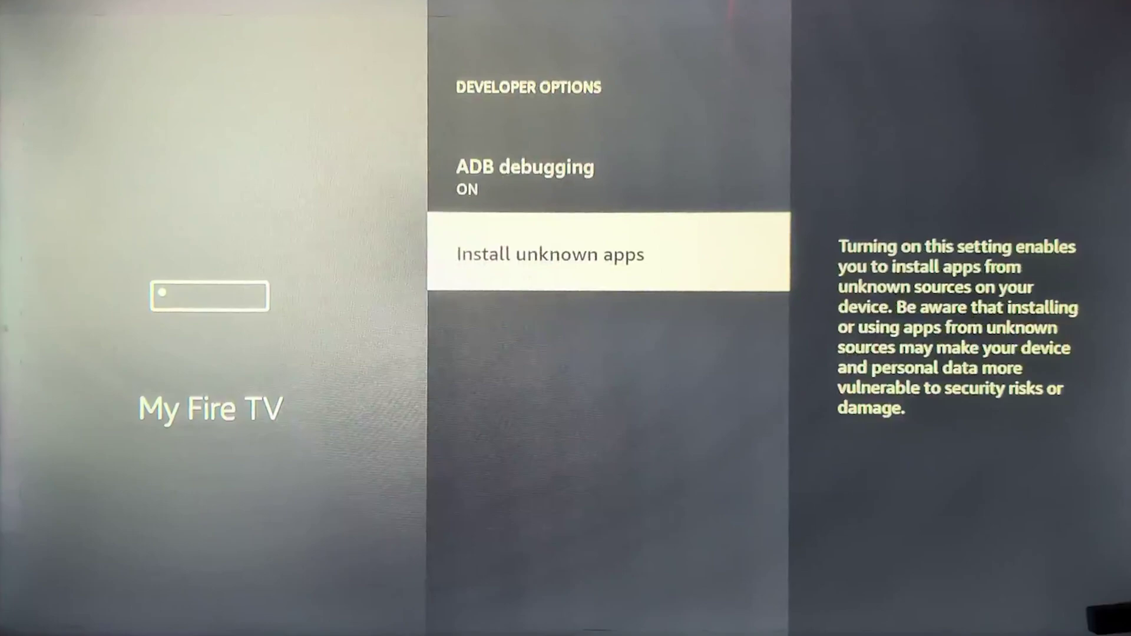
key("Return")
key("Return")
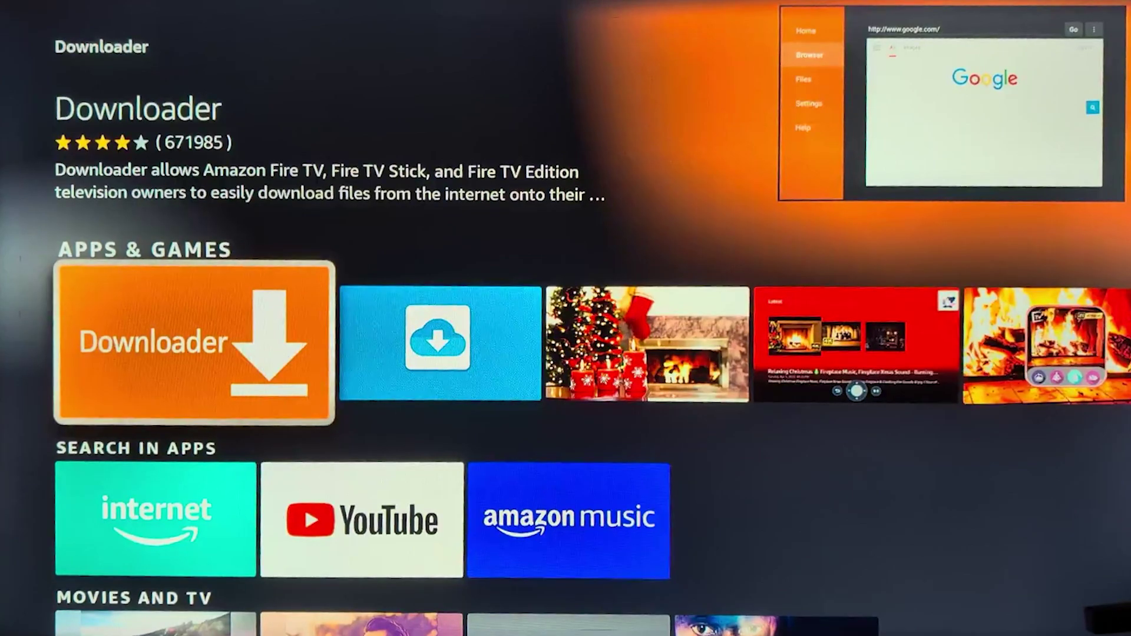
- Get the Downloader app from its store page and launch it from the installed apps
key("Return")
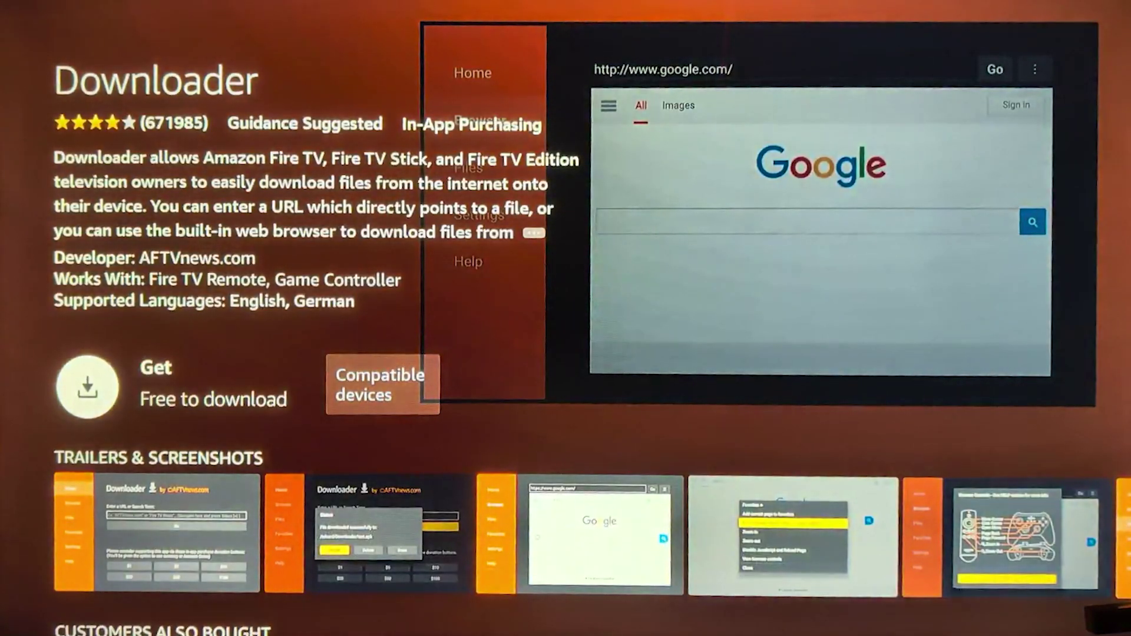
key("Return")
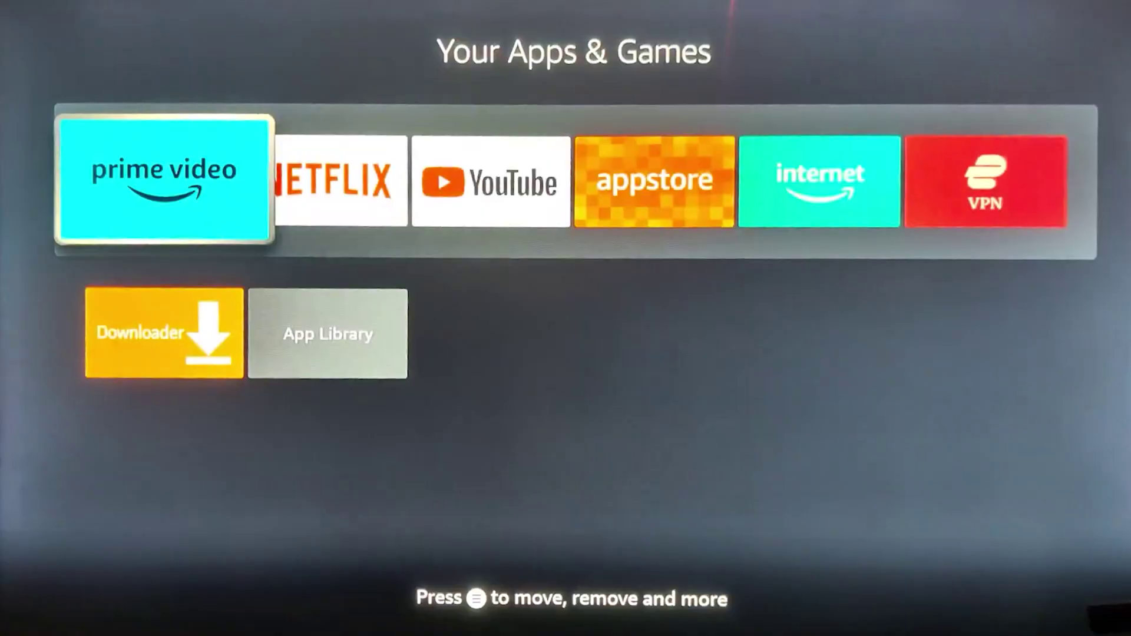
key("Down")
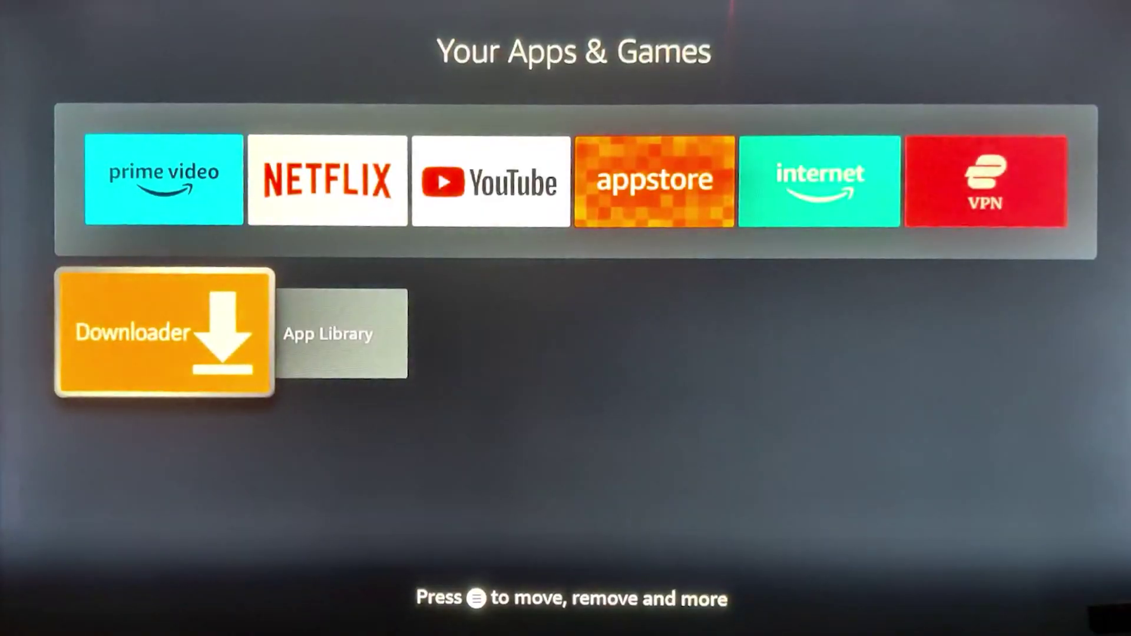
key("Return")
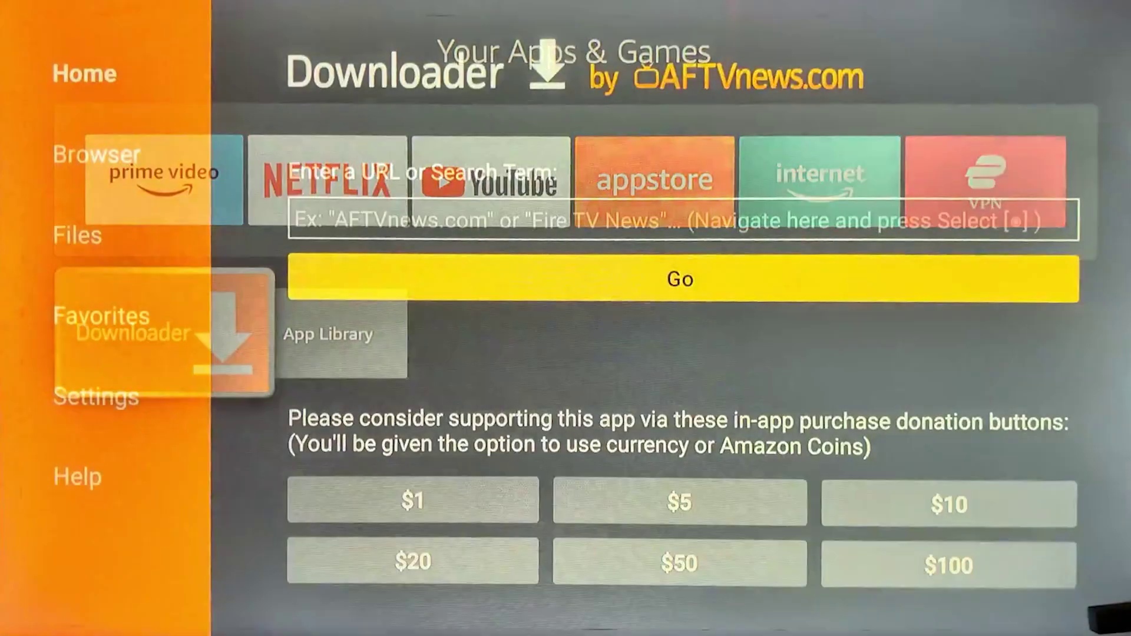
- Enter the URL Firesticktricks.com/kapk in Downloader and load it to fetch the Kodi APK
key("Down")
key("Up")
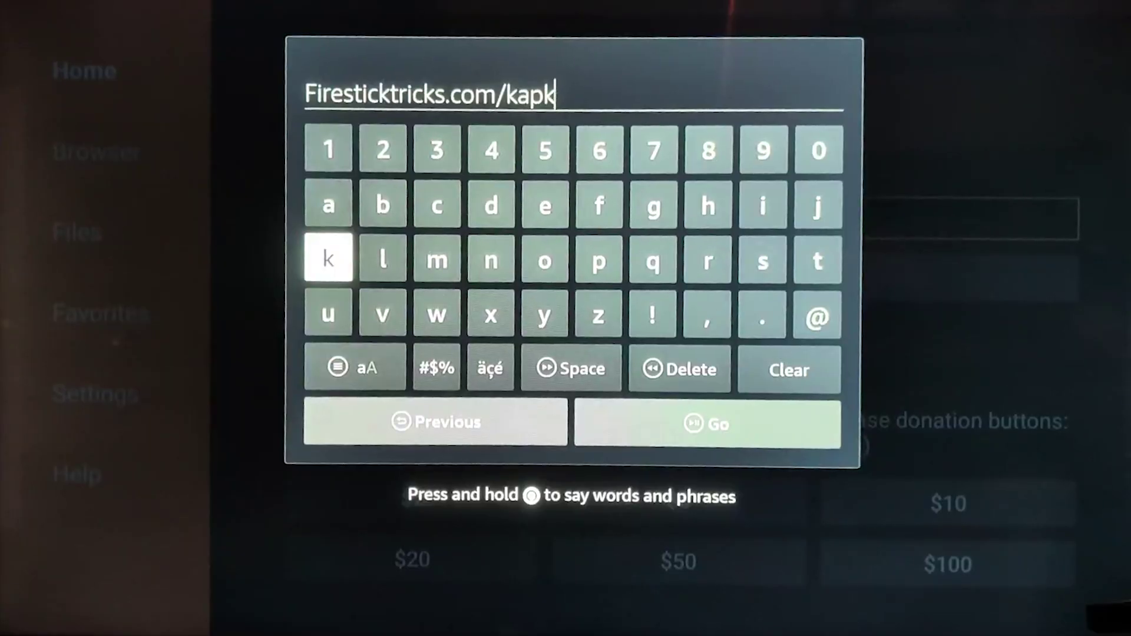
key("Down")
key("Down")
key("Down")
key("Right")
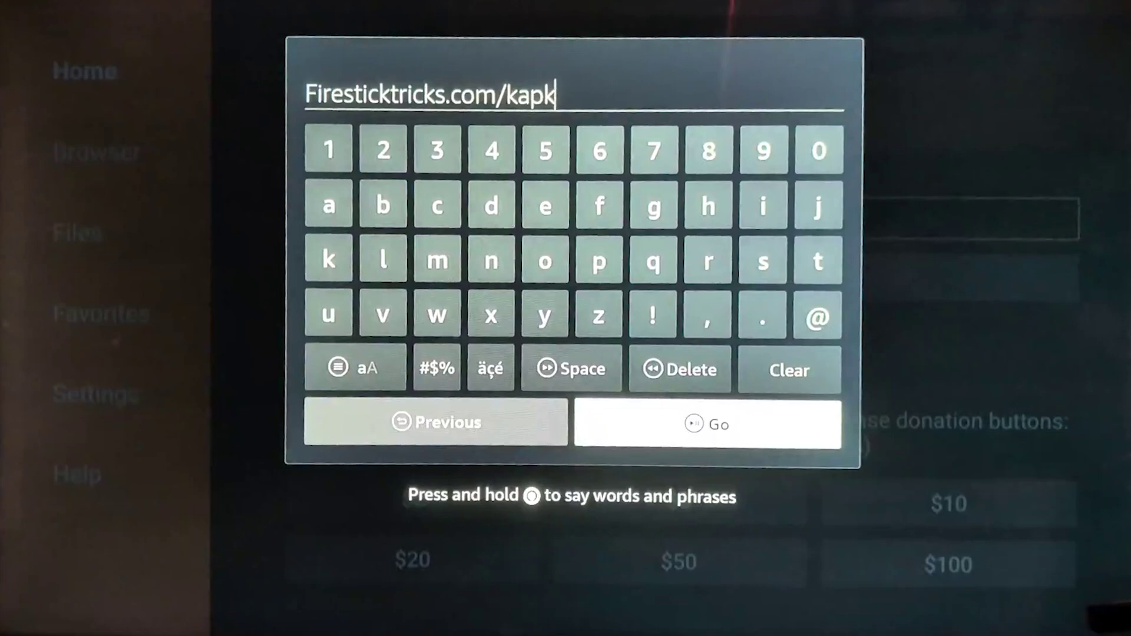
key("Return")
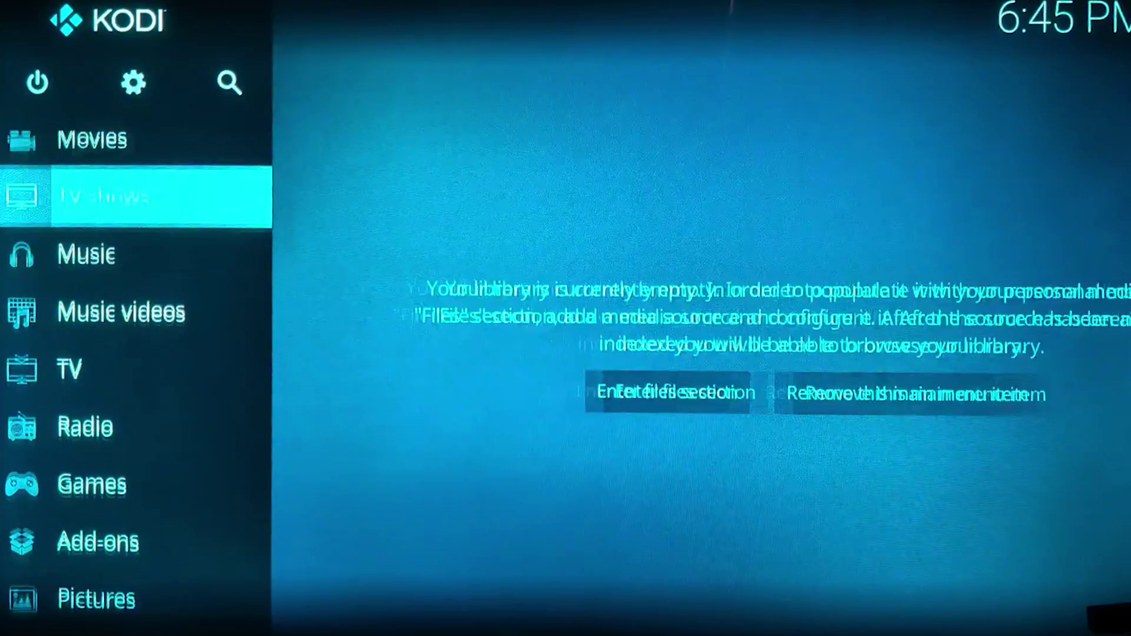
key("Down")
key("Down")
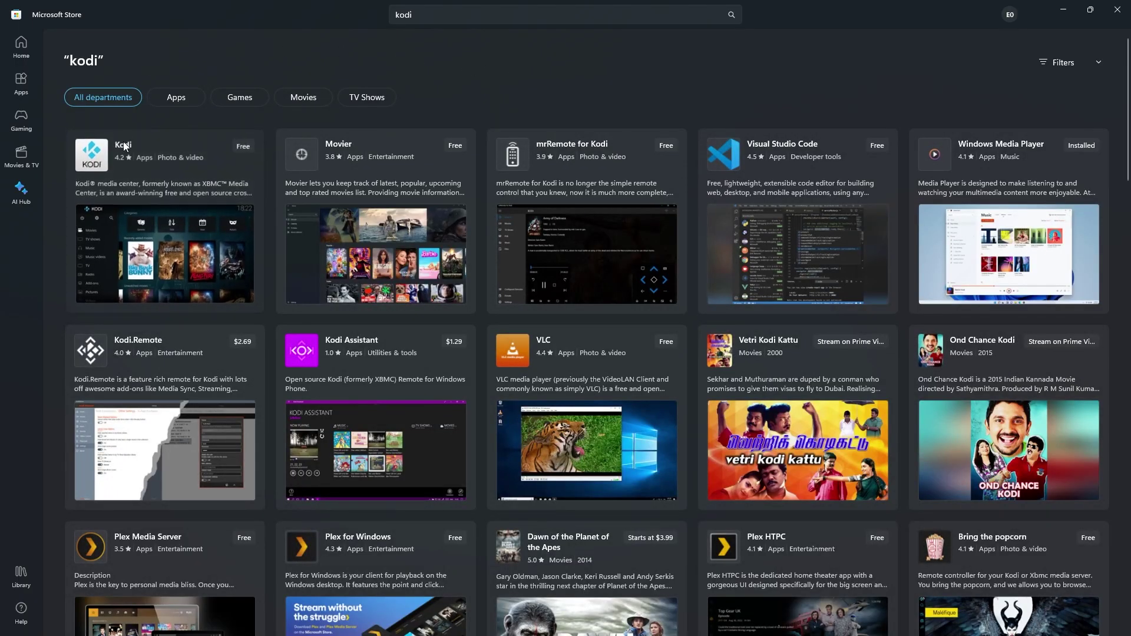
- Open the Kodi listing in the Microsoft Store, and choose Windows as the platform on the kodi.tv download page
left_click(124, 145)
left_click(169, 254)
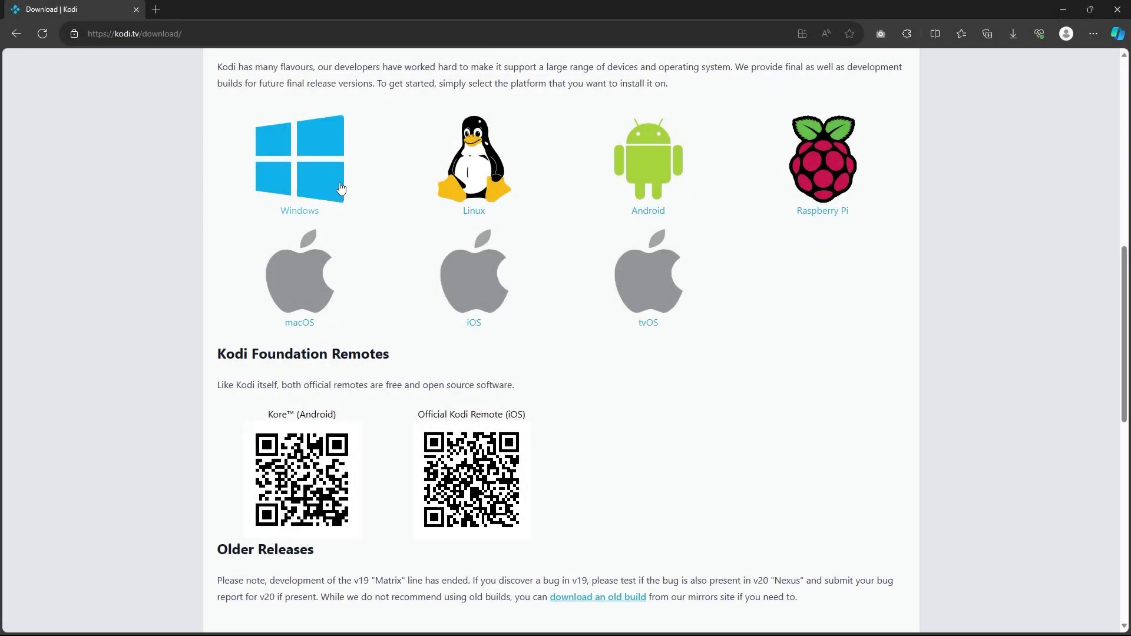
left_click(300, 178)
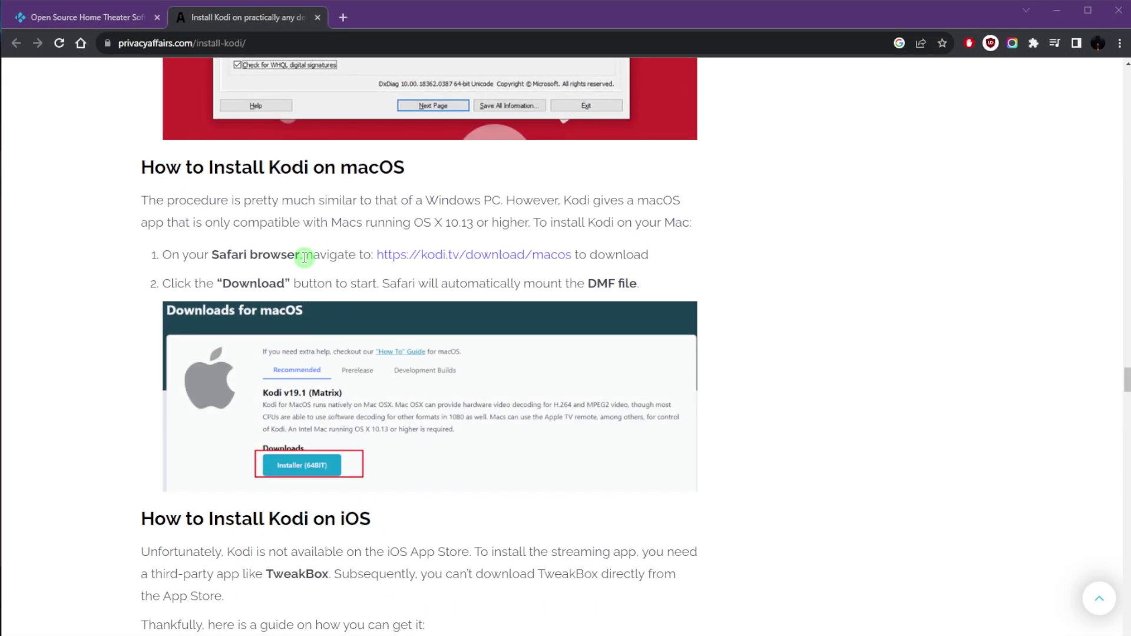
- Skim the installation guide's Windows, macOS, iOS and FAQ sections in the browser and close the guide's page
scroll(304, 258, "up", 20)
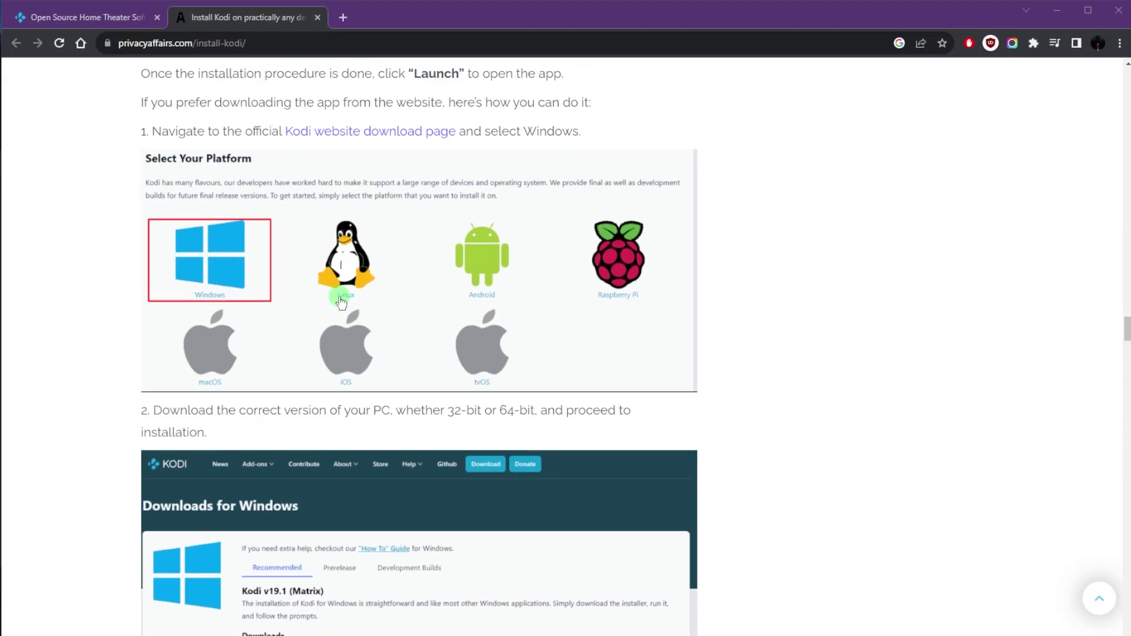
scroll(340, 302, "down", 20)
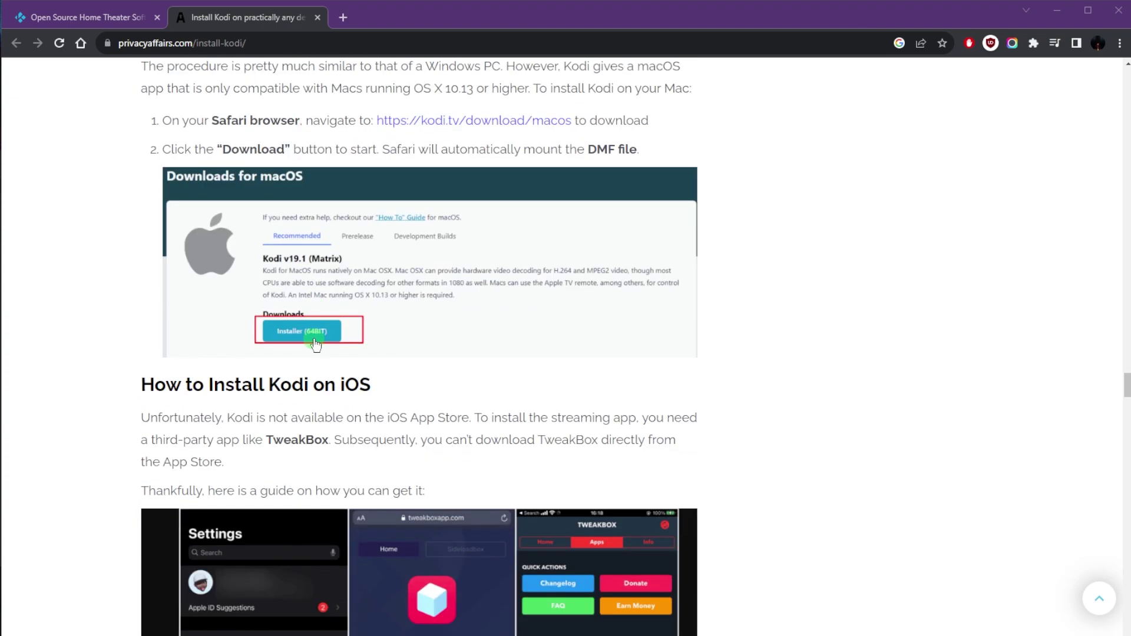
scroll(325, 339, "down", 10)
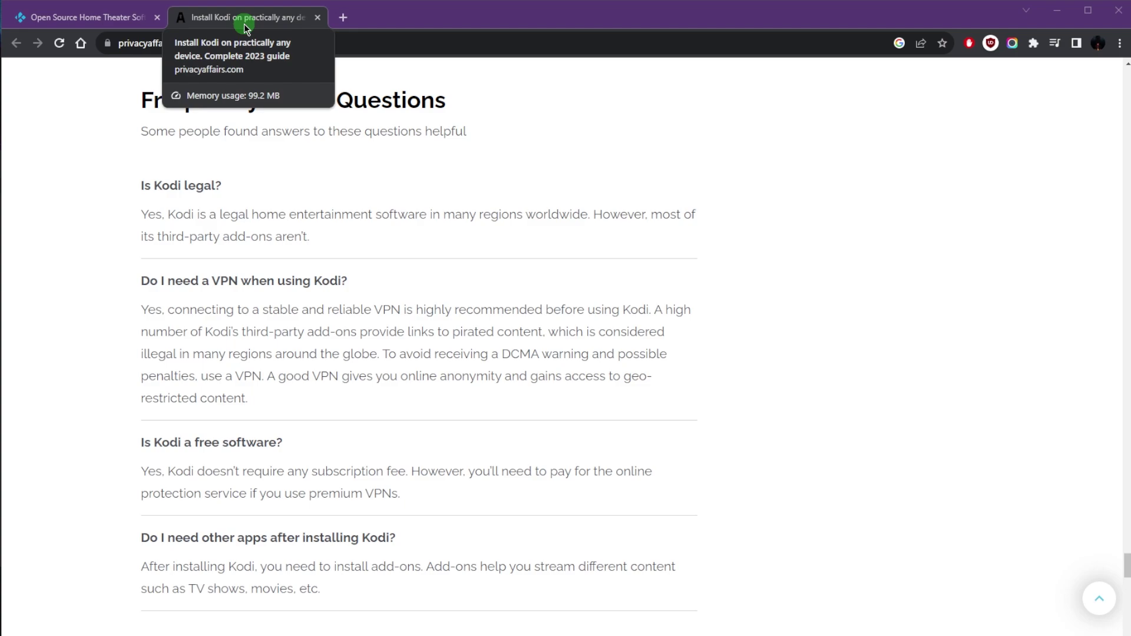
key("ctrl+w")
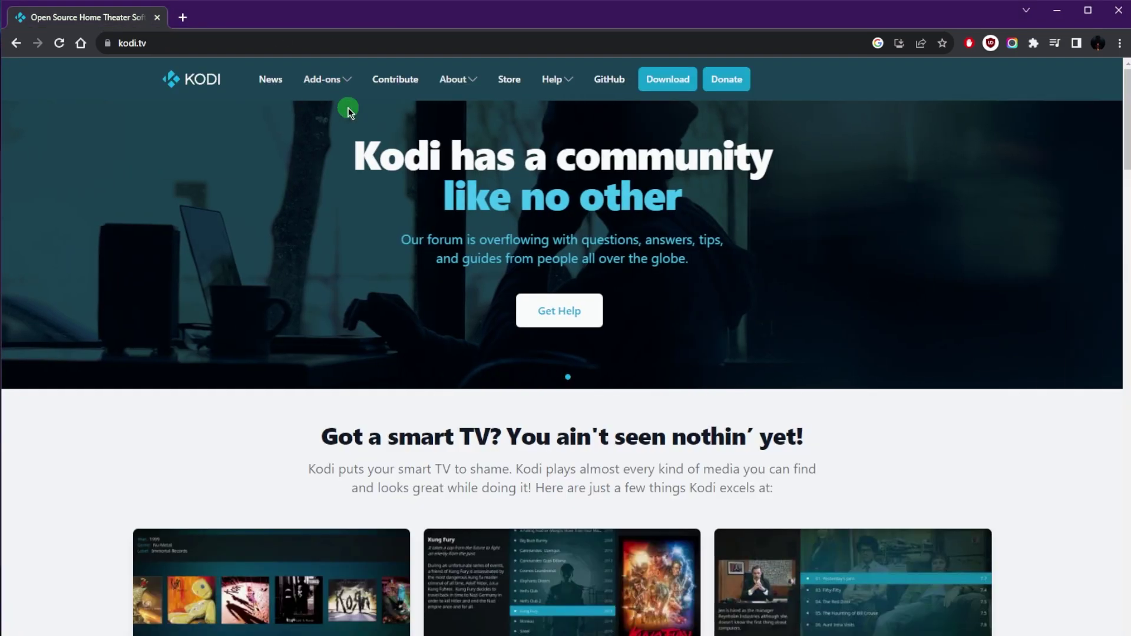